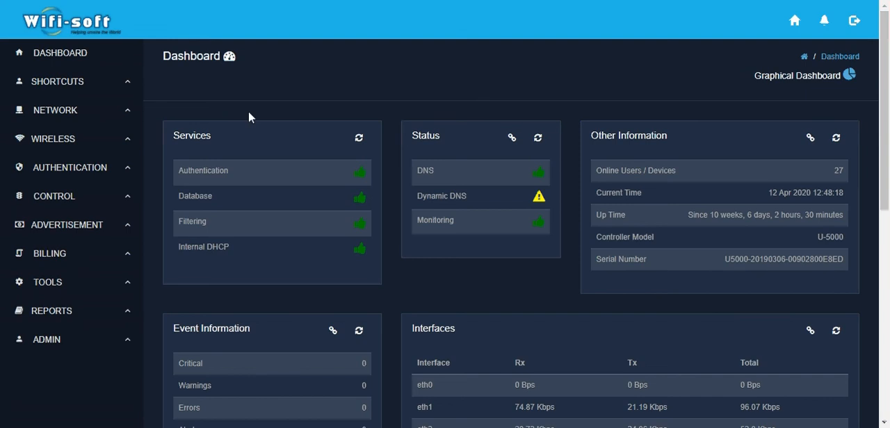
Step: Open the network device monitoring page and bring the list of monitored devices into view
{"action": "left_click", "coordinate": [75, 115]}
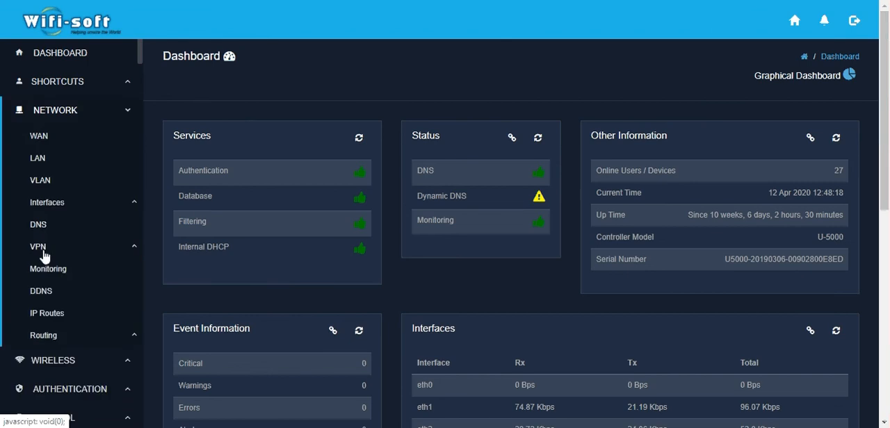
{"action": "left_click", "coordinate": [50, 270]}
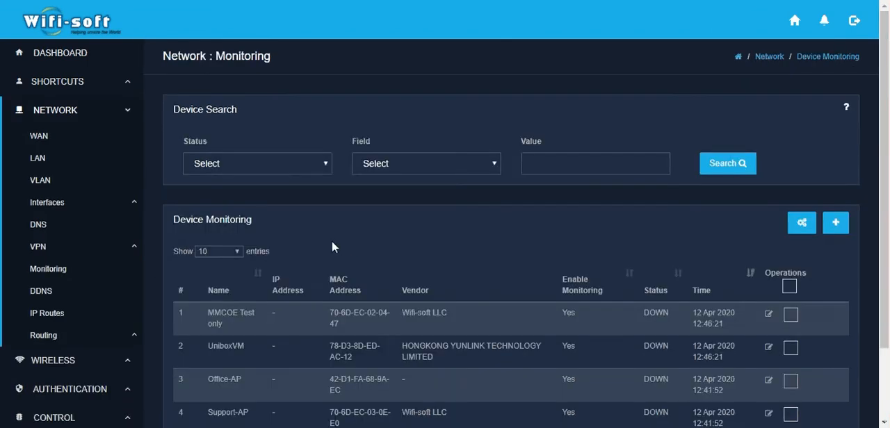
{"action": "left_click_drag", "start_coordinate": [887, 178], "coordinate": [886, 219]}
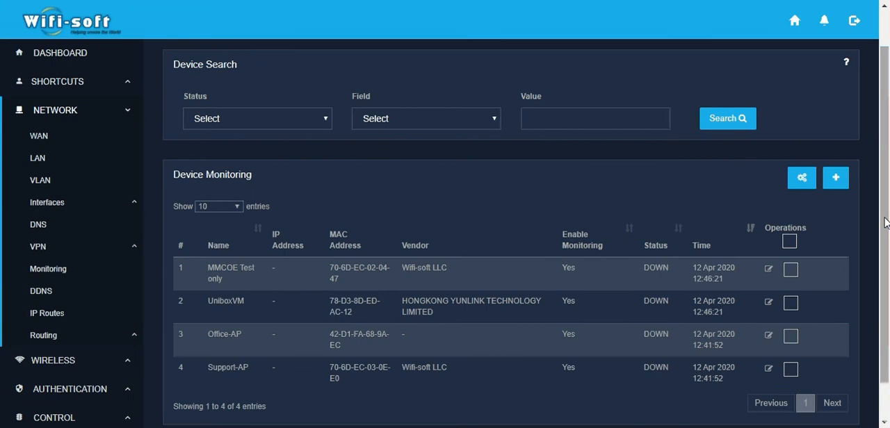
Step: Start adding a device named First Floor AP and set its device type to Local Device
{"action": "left_click", "coordinate": [841, 182]}
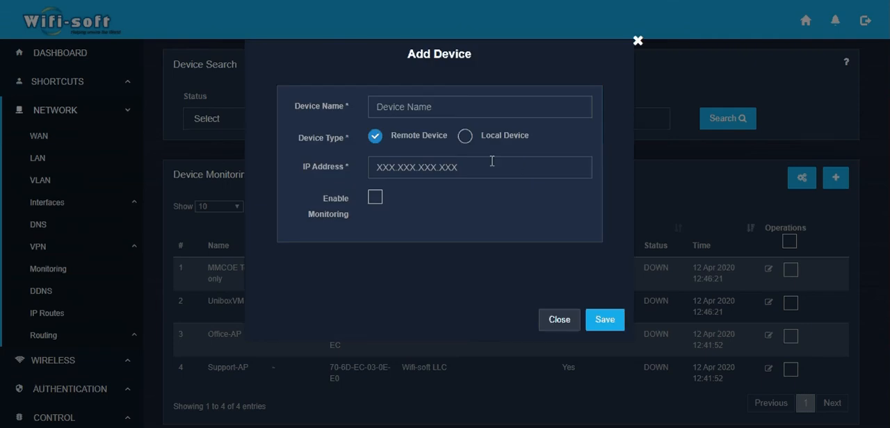
{"action": "left_click", "coordinate": [409, 111]}
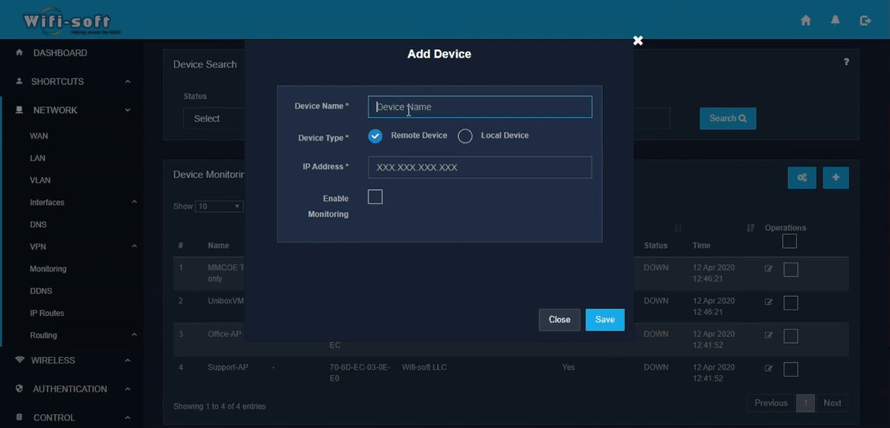
{"action": "type", "text": "First Floor "}
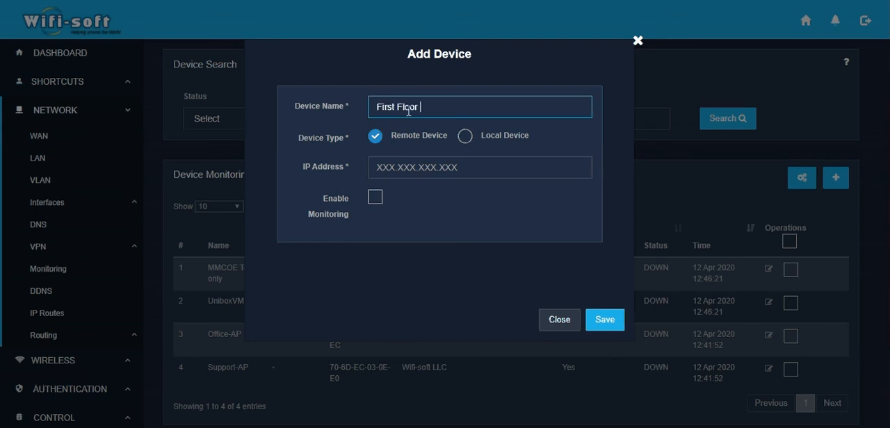
{"action": "type", "text": "AP"}
{"action": "left_click", "coordinate": [466, 137]}
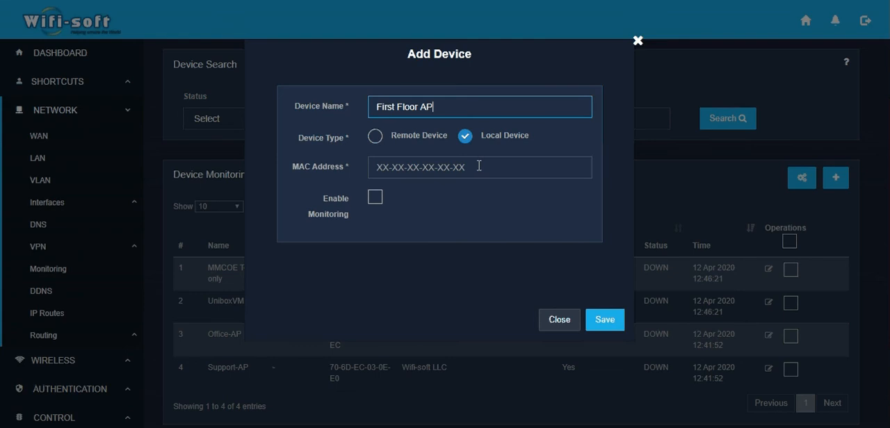
Step: Enter FC:0A:12:67:1A:17 as the MAC address of the First Floor AP device
{"action": "left_click", "coordinate": [479, 166]}
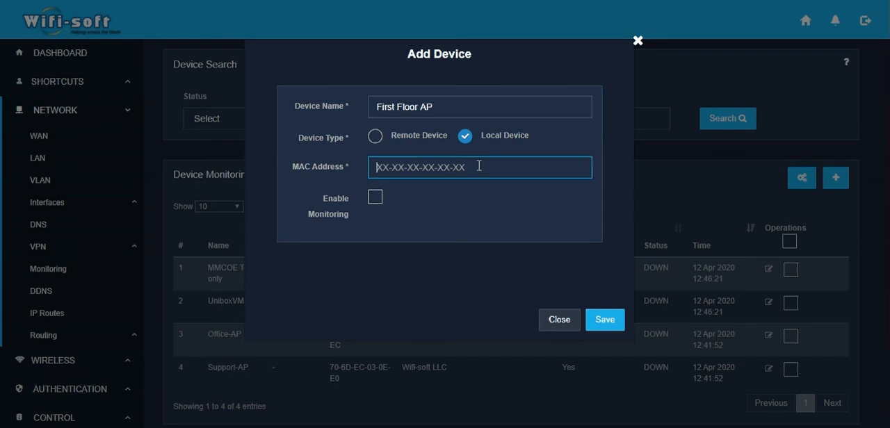
{"action": "type", "text": "FC"}
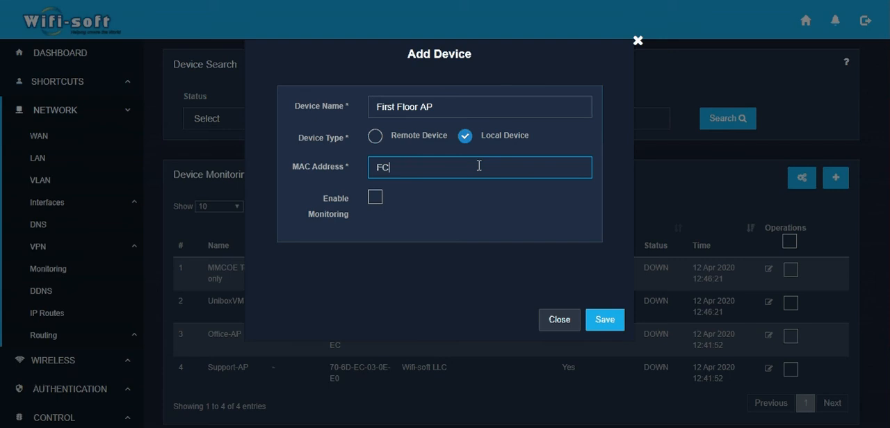
{"action": "type", "text": ":0A:12:"}
{"action": "type", "text": "67:1A:1"}
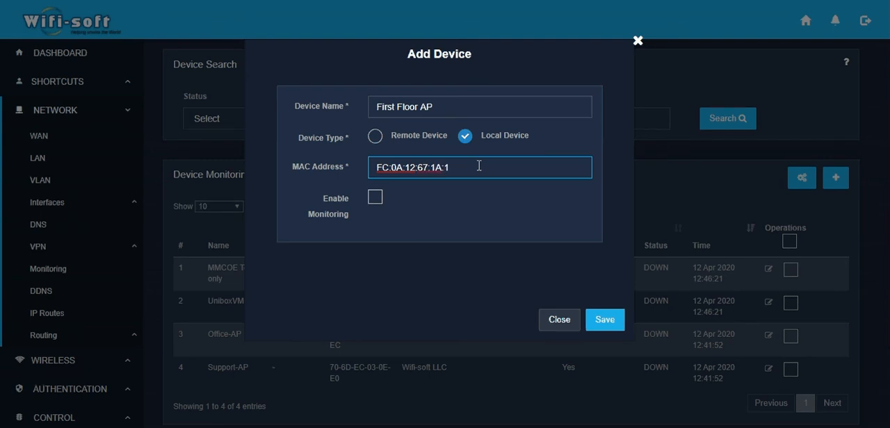
{"action": "type", "text": "7"}
Step: Enable monitoring and notification for the First Floor AP device
{"action": "left_click", "coordinate": [376, 200]}
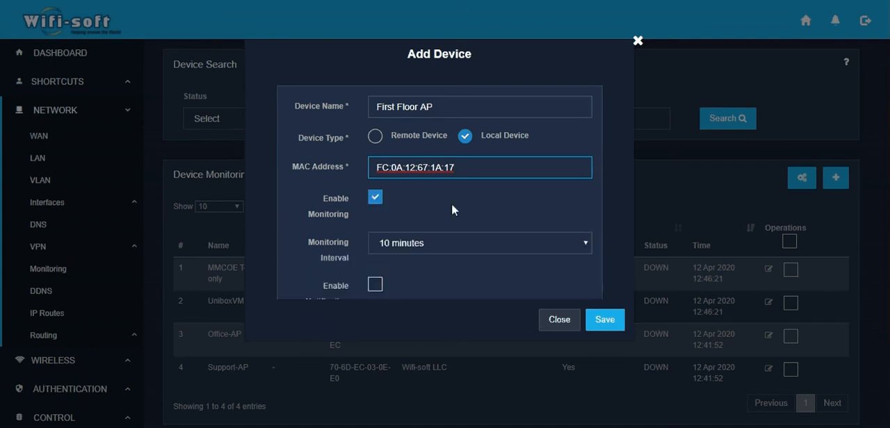
{"action": "scroll", "coordinate": [436, 209], "scroll_direction": "down", "scroll_amount": 1}
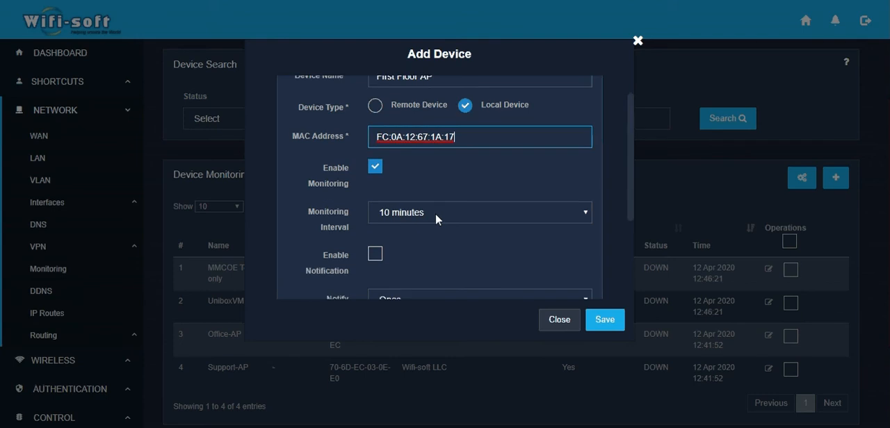
{"action": "scroll", "coordinate": [435, 213], "scroll_direction": "down", "scroll_amount": 1}
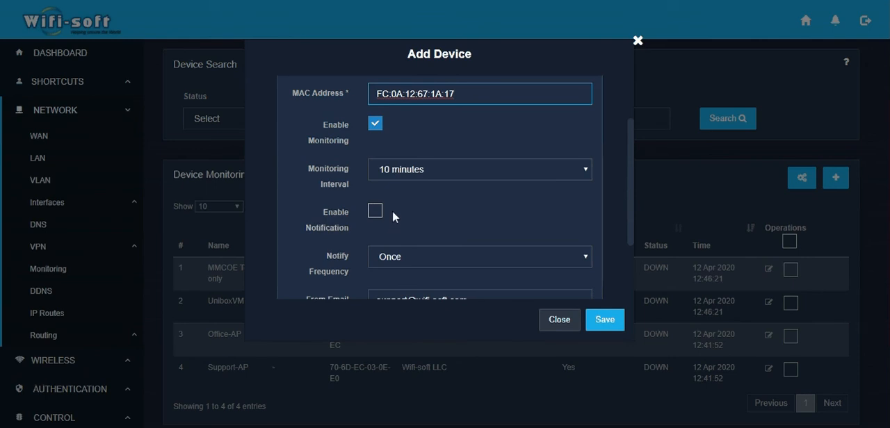
{"action": "scroll", "coordinate": [409, 211], "scroll_direction": "down", "scroll_amount": 2}
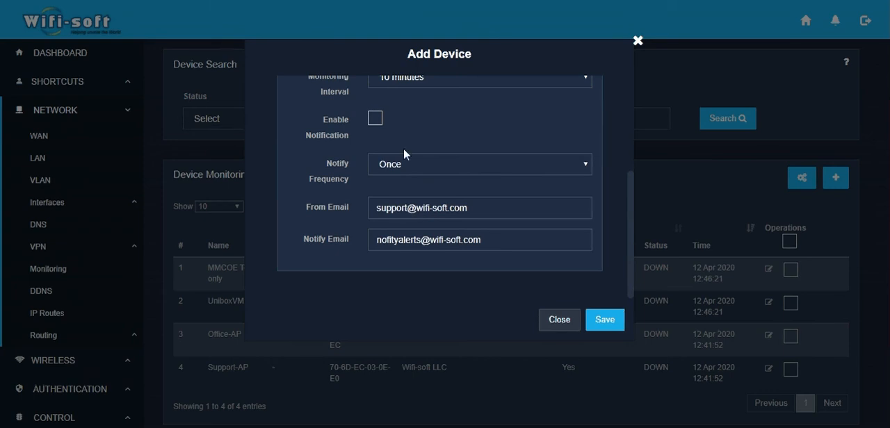
{"action": "left_click", "coordinate": [376, 120]}
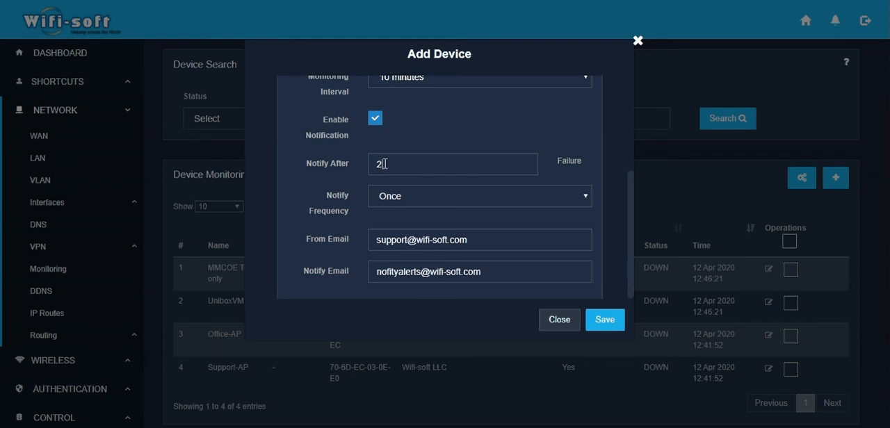
Step: Check the failure threshold for notifications and choose Once as the notify frequency for First Floor AP
{"action": "left_click_drag", "start_coordinate": [385, 164], "coordinate": [359, 168]}
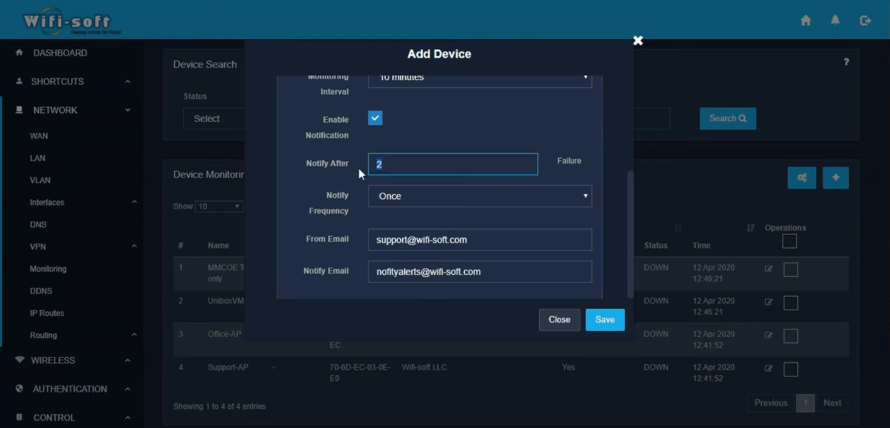
{"action": "left_click", "coordinate": [348, 178]}
{"action": "left_click", "coordinate": [348, 178]}
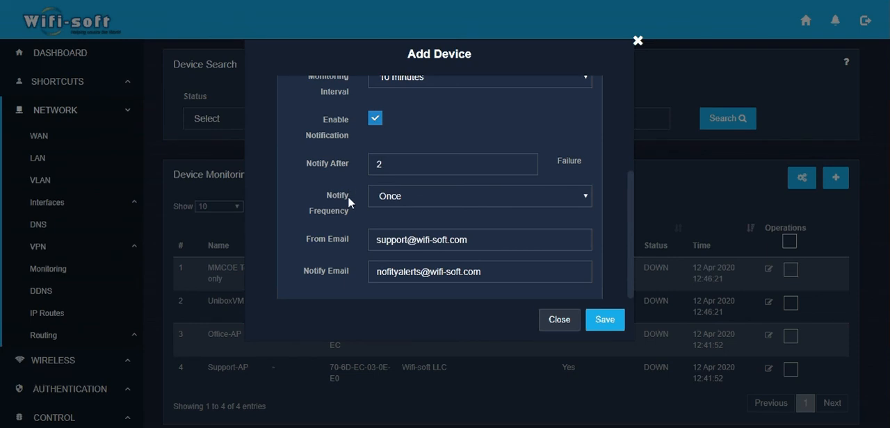
{"action": "left_click", "coordinate": [388, 201]}
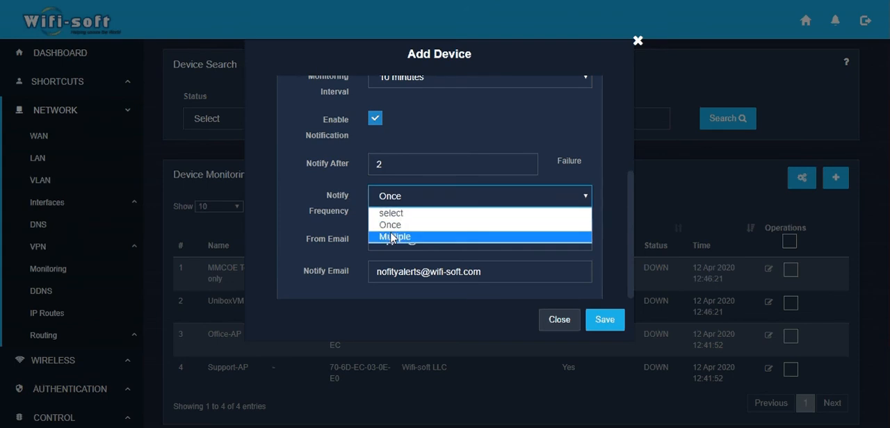
{"action": "left_click", "coordinate": [370, 225]}
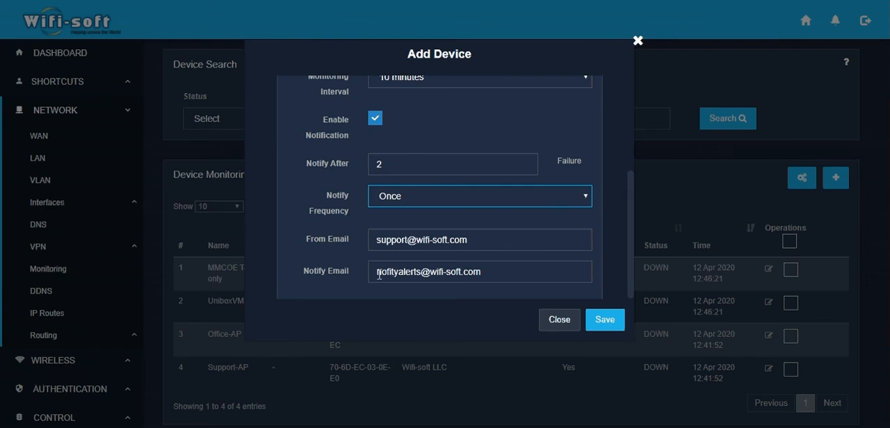
Step: Append a second recipient's email address to Notify Email and try to save the device before closing the form
{"action": "left_click", "coordinate": [485, 281]}
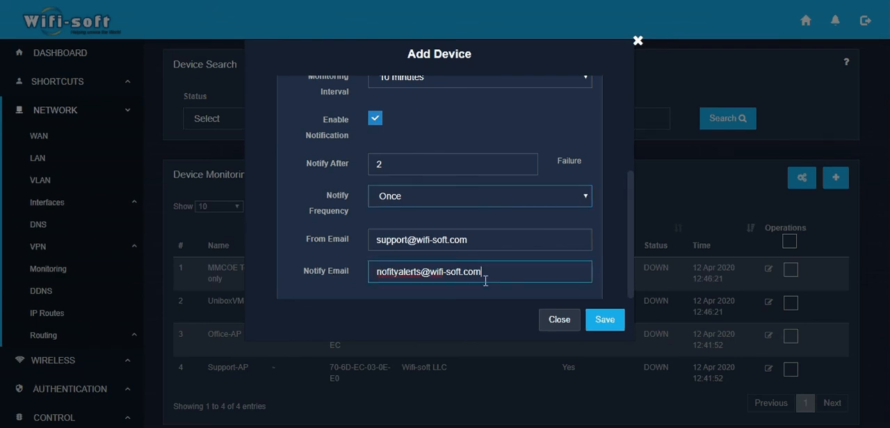
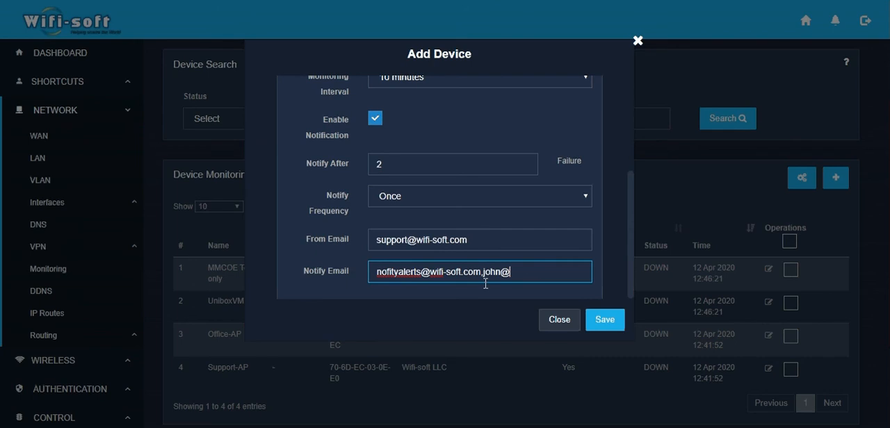
{"action": "left_click", "coordinate": [605, 320]}
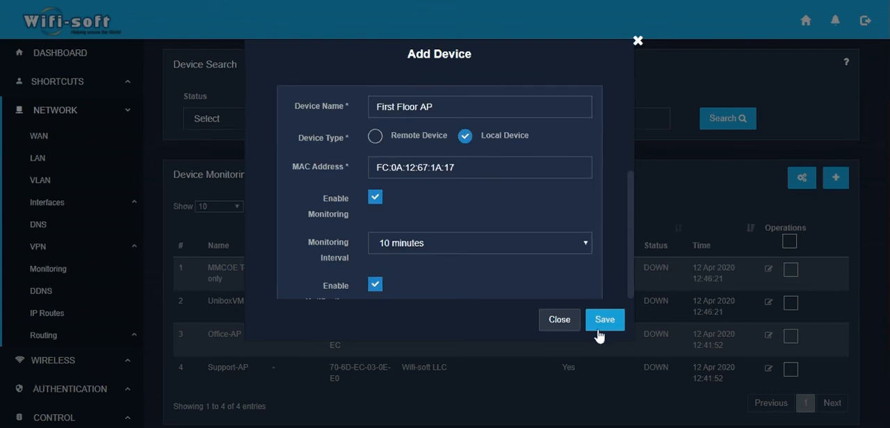
{"action": "left_click", "coordinate": [559, 320]}
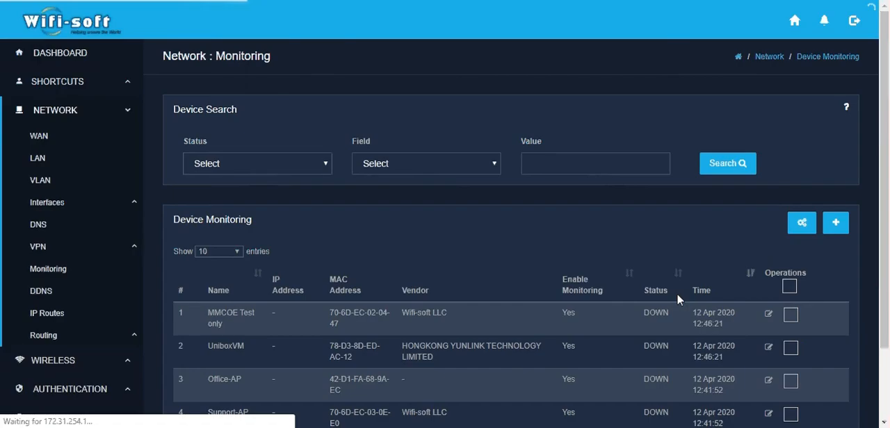
Step: Start adding another device to the monitoring list and name it Printer
{"action": "left_click_drag", "start_coordinate": [887, 170], "coordinate": [887, 231]}
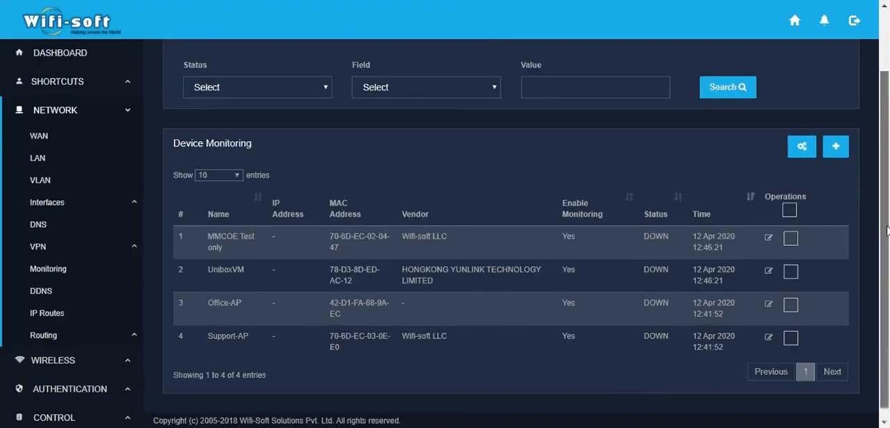
{"action": "scroll", "coordinate": [703, 301], "scroll_direction": "down", "scroll_amount": 1}
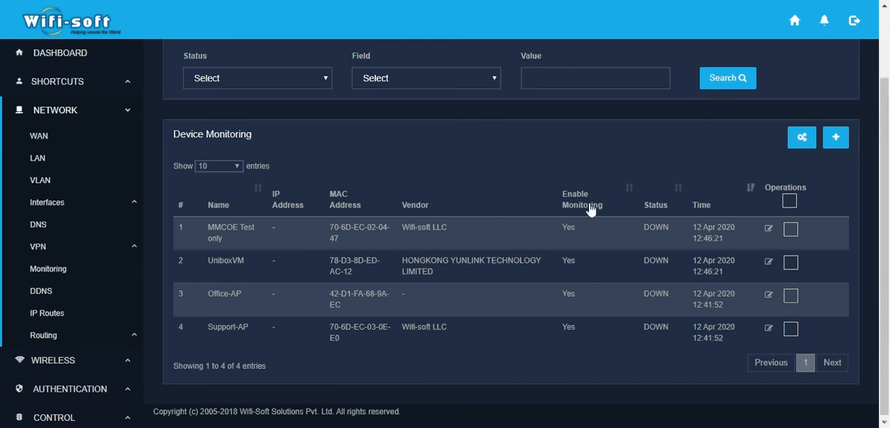
{"action": "left_click", "coordinate": [836, 139]}
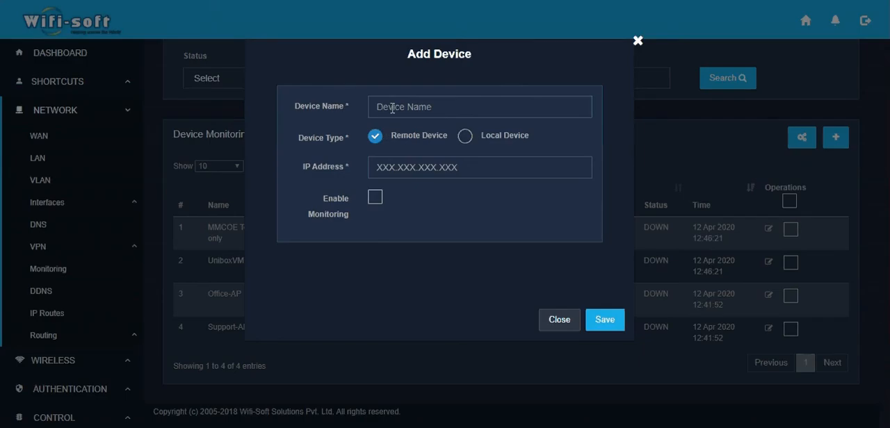
{"action": "left_click", "coordinate": [392, 108]}
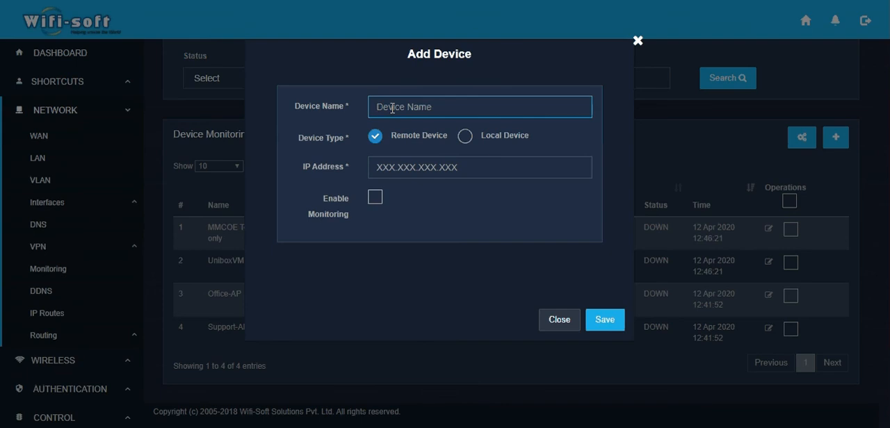
{"action": "type", "text": "Printer"}
Step: Set the IP address of the Printer device to 192.168.1.30
{"action": "left_click", "coordinate": [396, 165]}
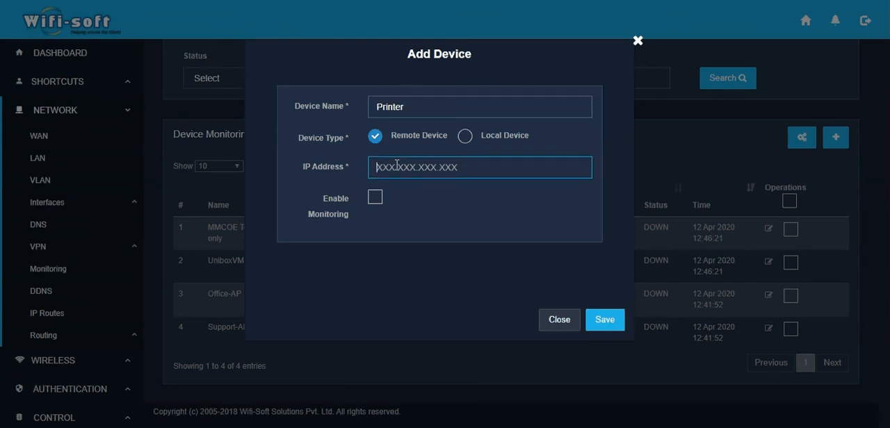
{"action": "type", "text": "192.1"}
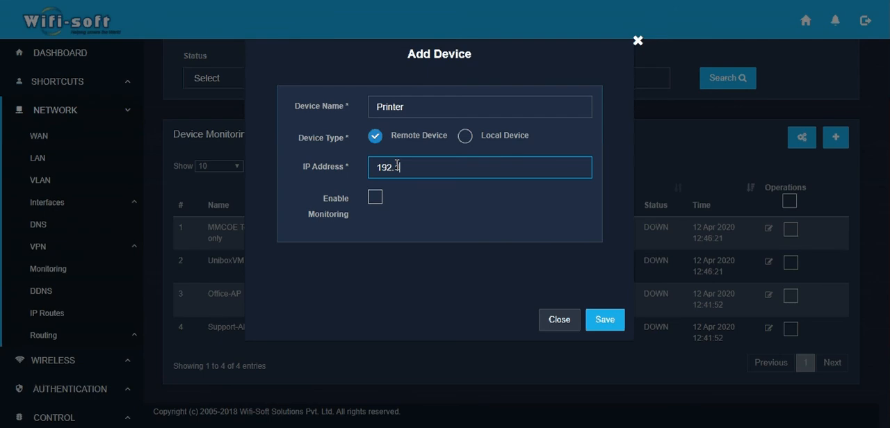
{"action": "type", "text": "68.1.30"}
Step: Enable monitoring and notification for the Printer device and review its alert settings
{"action": "left_click", "coordinate": [376, 200]}
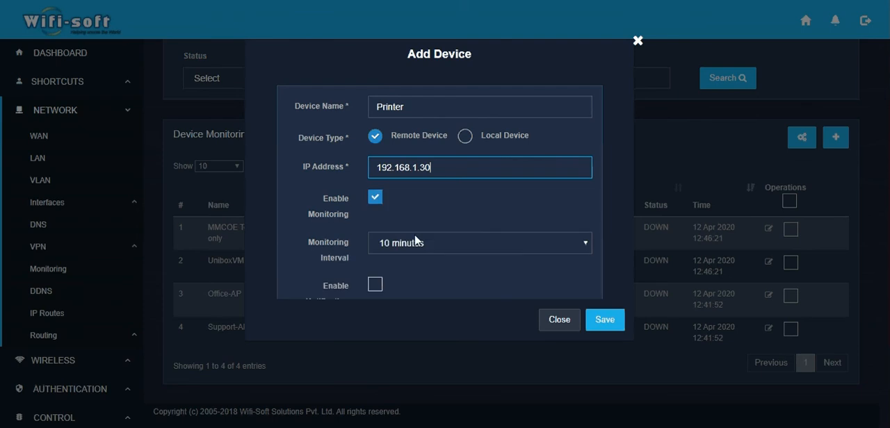
{"action": "scroll", "coordinate": [420, 239], "scroll_direction": "down", "scroll_amount": 1}
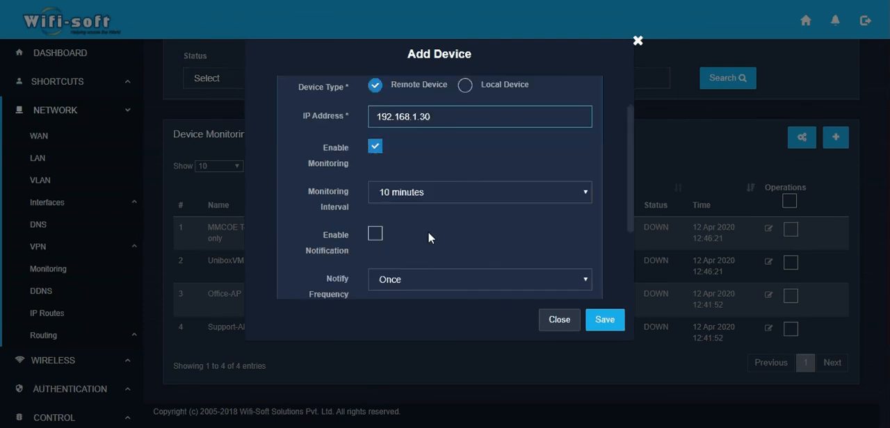
{"action": "scroll", "coordinate": [428, 238], "scroll_direction": "down", "scroll_amount": 1}
{"action": "left_click", "coordinate": [376, 201]}
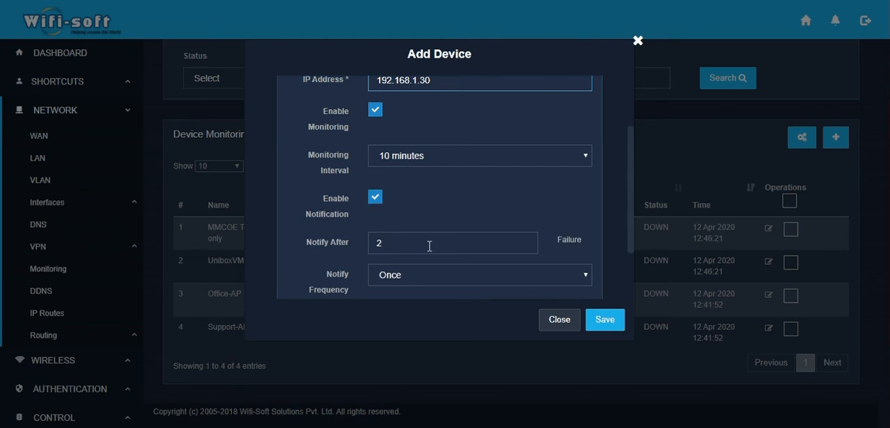
{"action": "scroll", "coordinate": [430, 246], "scroll_direction": "down", "scroll_amount": 3}
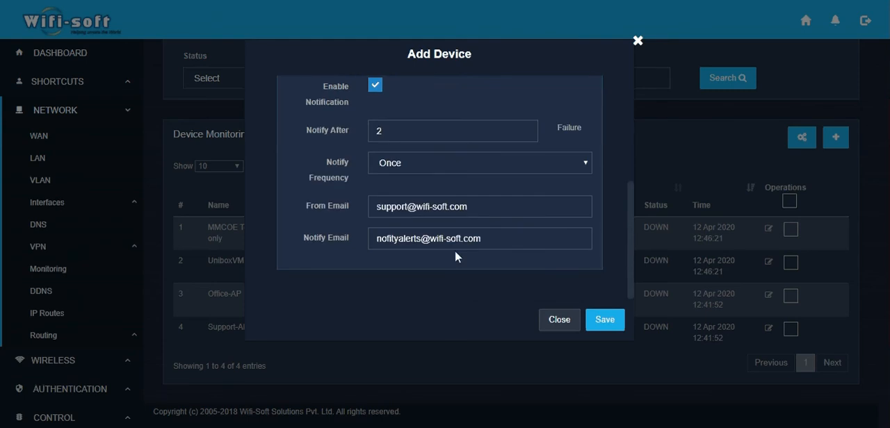
{"action": "scroll", "coordinate": [455, 251], "scroll_direction": "up", "scroll_amount": 3}
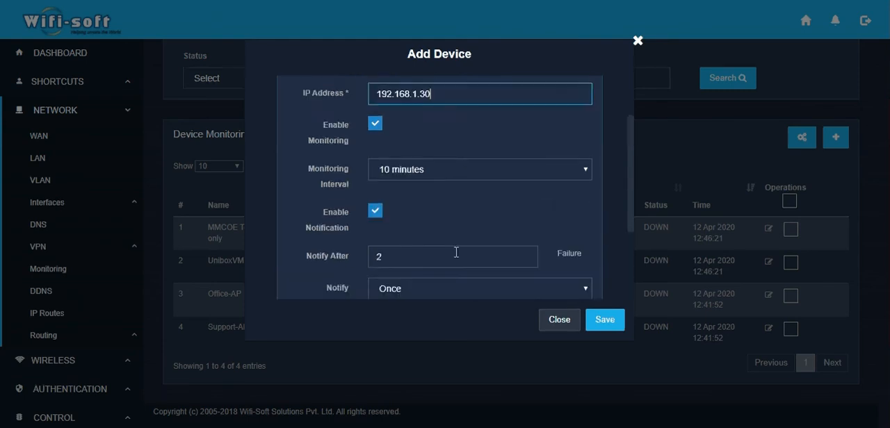
{"action": "scroll", "coordinate": [548, 277], "scroll_direction": "up", "scroll_amount": 1}
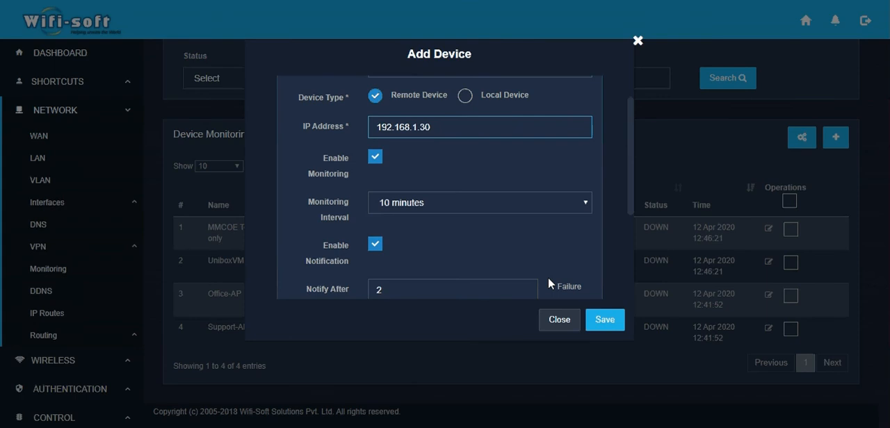
Step: Save the Printer device and check the status and time columns in the device monitoring list
{"action": "left_click", "coordinate": [606, 322]}
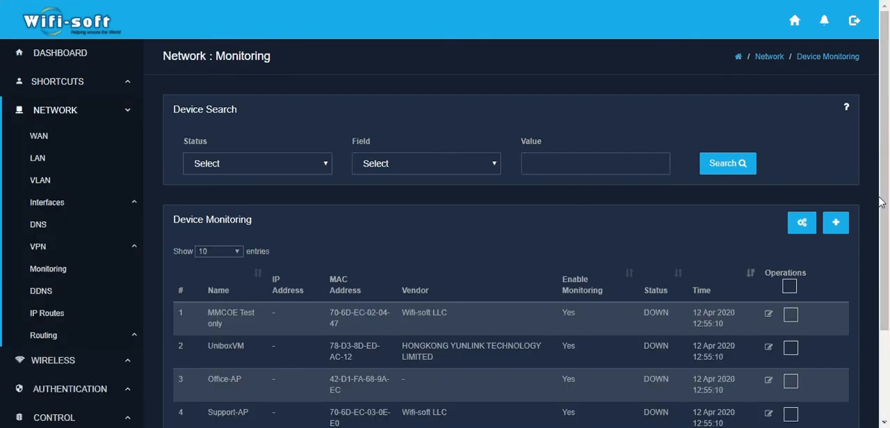
{"action": "left_click_drag", "start_coordinate": [879, 202], "coordinate": [876, 275]}
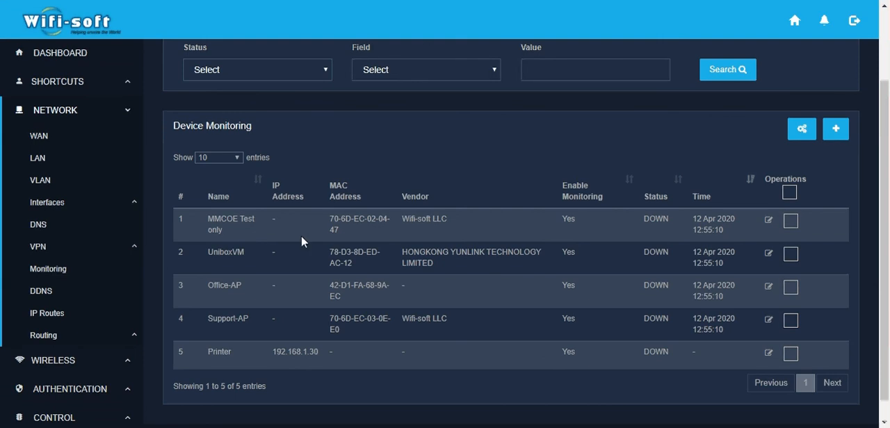
{"action": "scroll", "coordinate": [888, 252], "scroll_direction": "up", "scroll_amount": 1}
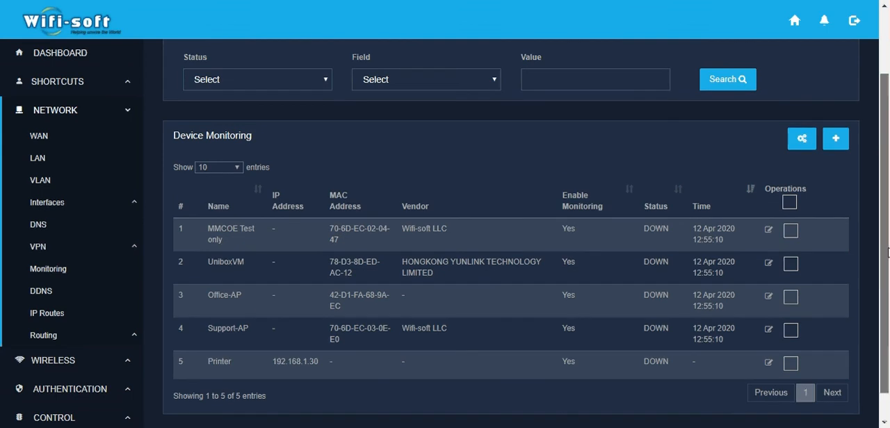
{"action": "left_click_drag", "start_coordinate": [888, 252], "coordinate": [888, 233]}
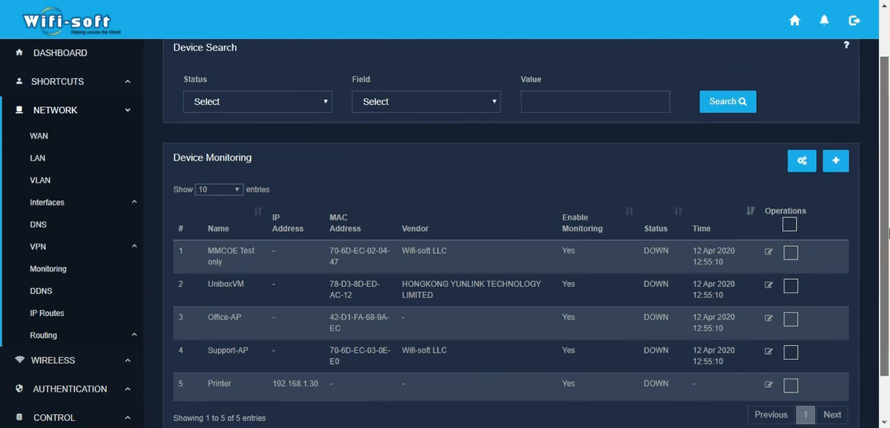
{"action": "scroll", "coordinate": [725, 244], "scroll_direction": "up", "scroll_amount": 1}
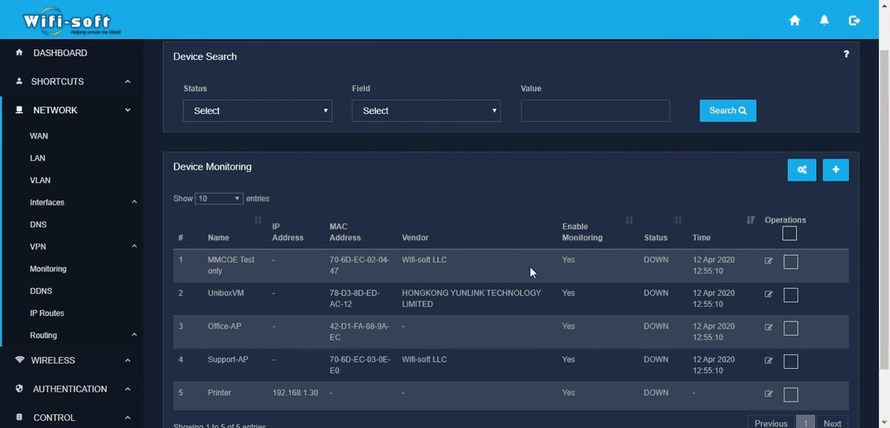
{"action": "left_click_drag", "start_coordinate": [632, 263], "coordinate": [670, 263]}
{"action": "left_click_drag", "start_coordinate": [694, 262], "coordinate": [726, 273]}
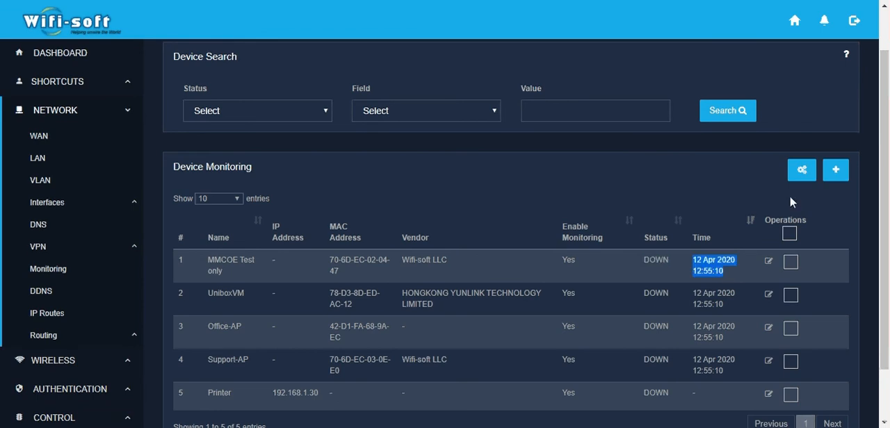
Step: Review the default monitoring and notification settings in NMS Configuration and the field options offered for device search
{"action": "left_click", "coordinate": [801, 171]}
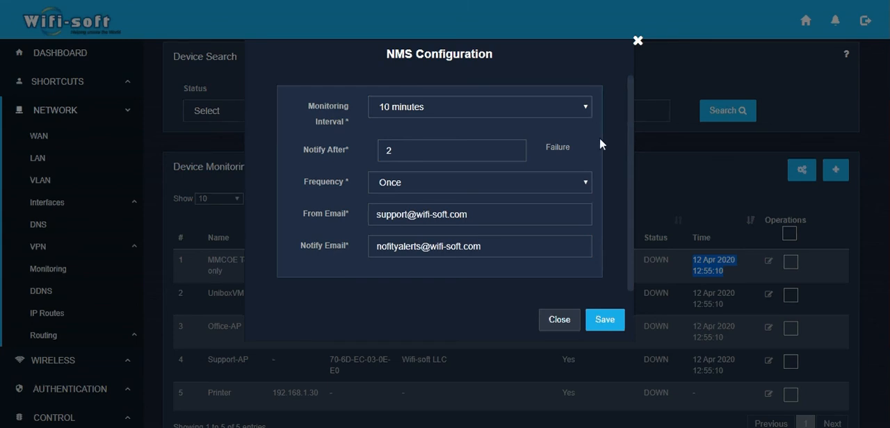
{"action": "left_click", "coordinate": [636, 42]}
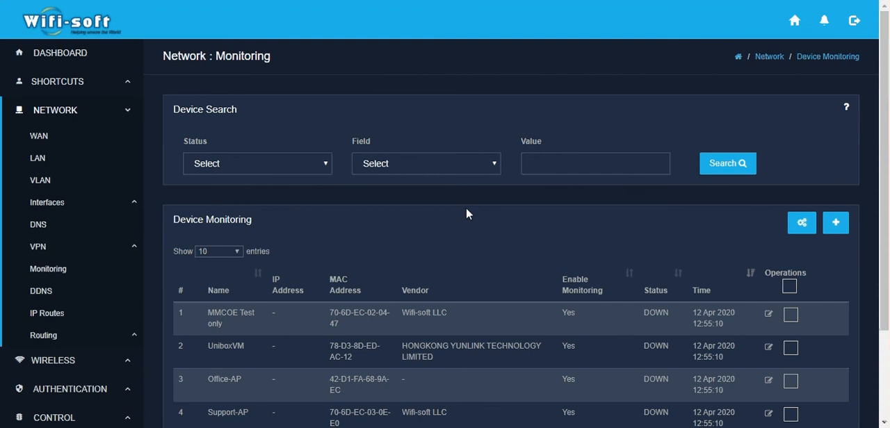
{"action": "left_click", "coordinate": [489, 170]}
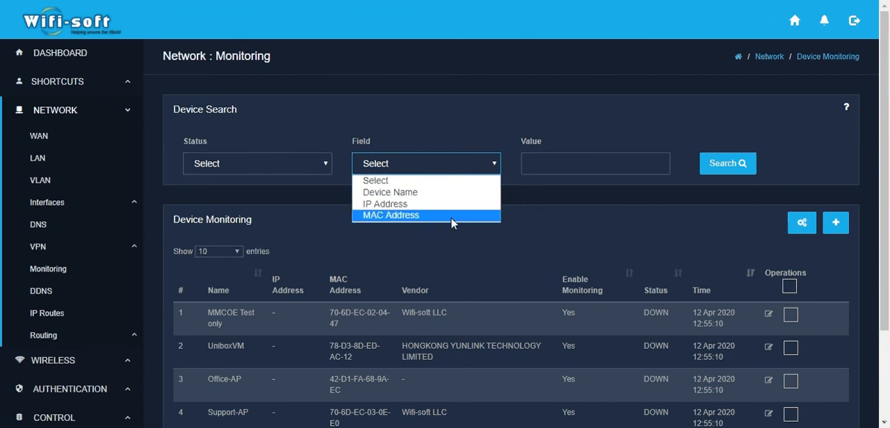
{"action": "left_click", "coordinate": [509, 207]}
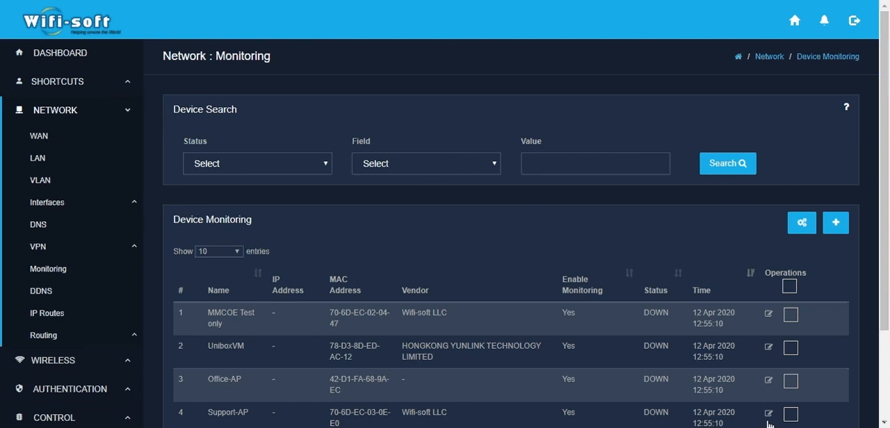
{"action": "left_click", "coordinate": [748, 427]}
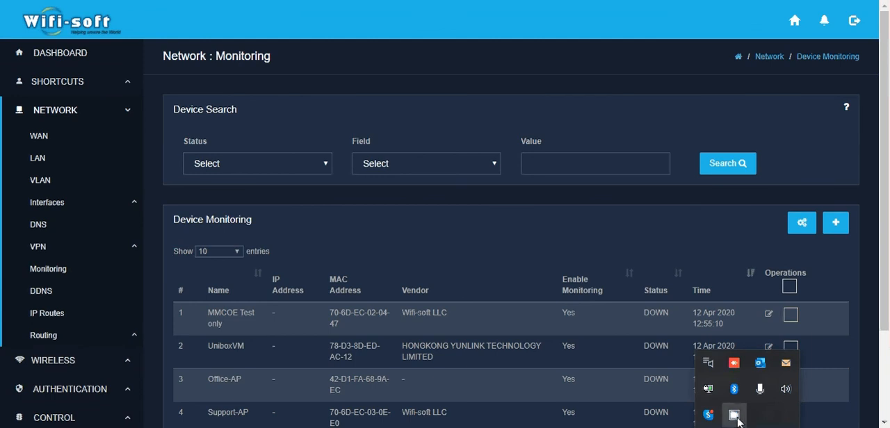
{"action": "left_click", "coordinate": [735, 418]}
{"action": "left_click", "coordinate": [747, 427]}
{"action": "left_click", "coordinate": [735, 416]}
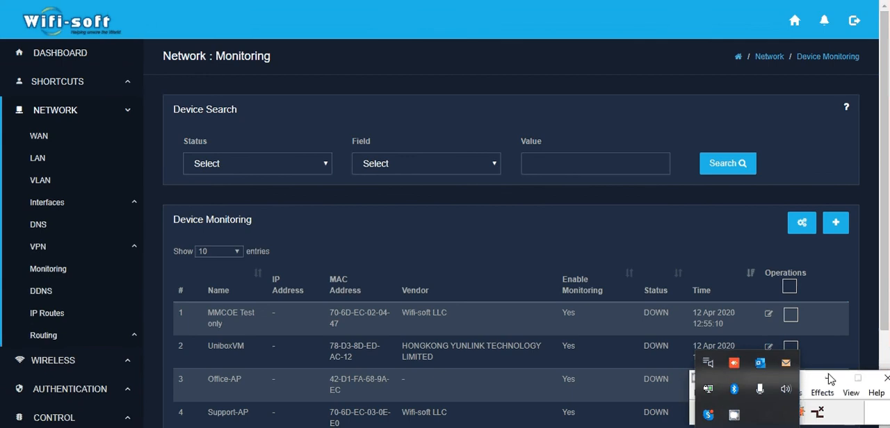